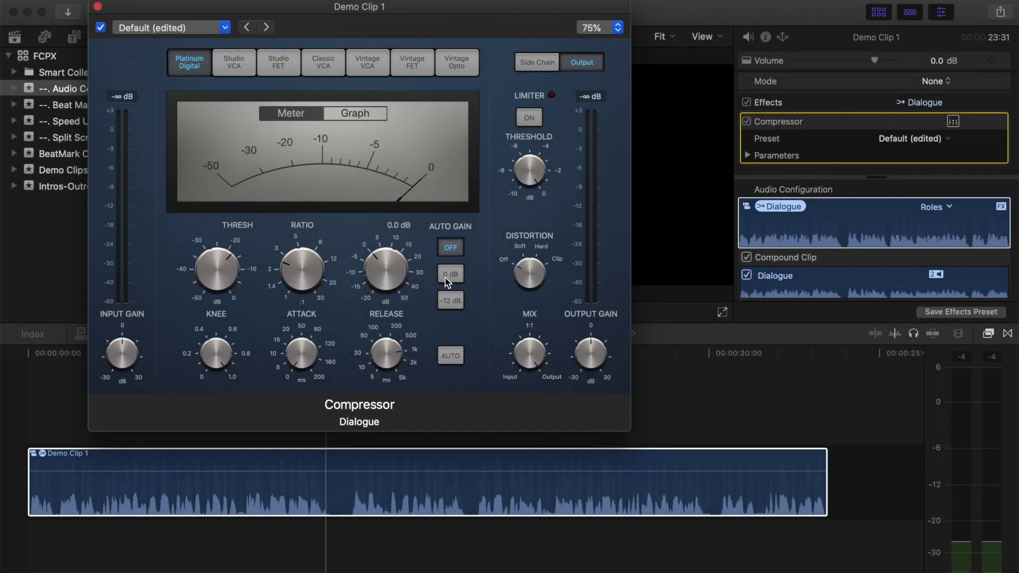
- Set the Compressor's Auto Gain to 0 dB and play the compound clip to preview it
{"action": "left_click", "coordinate": [451, 274]}
{"action": "left_click", "coordinate": [200, 489]}
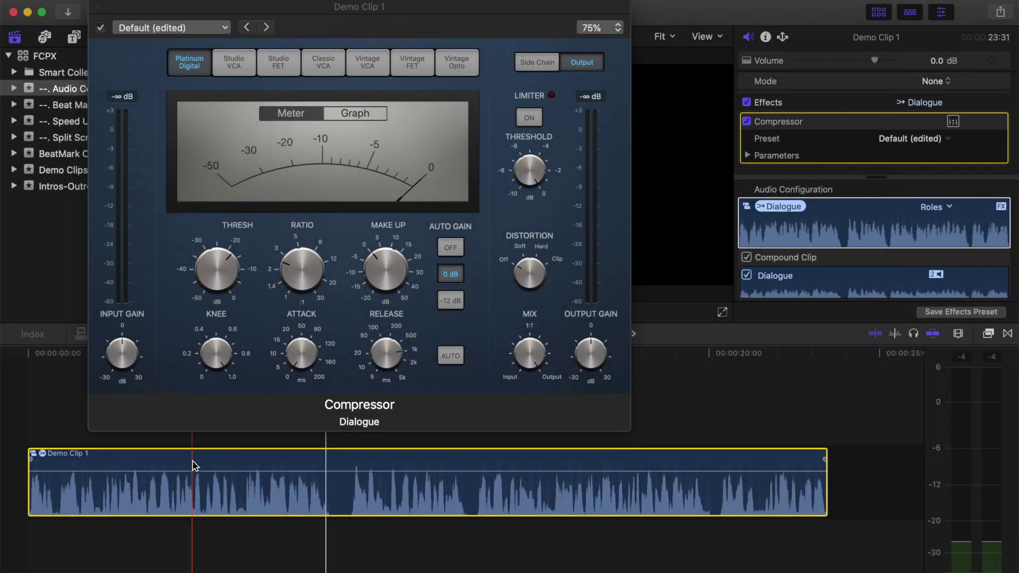
{"action": "key", "text": "space"}
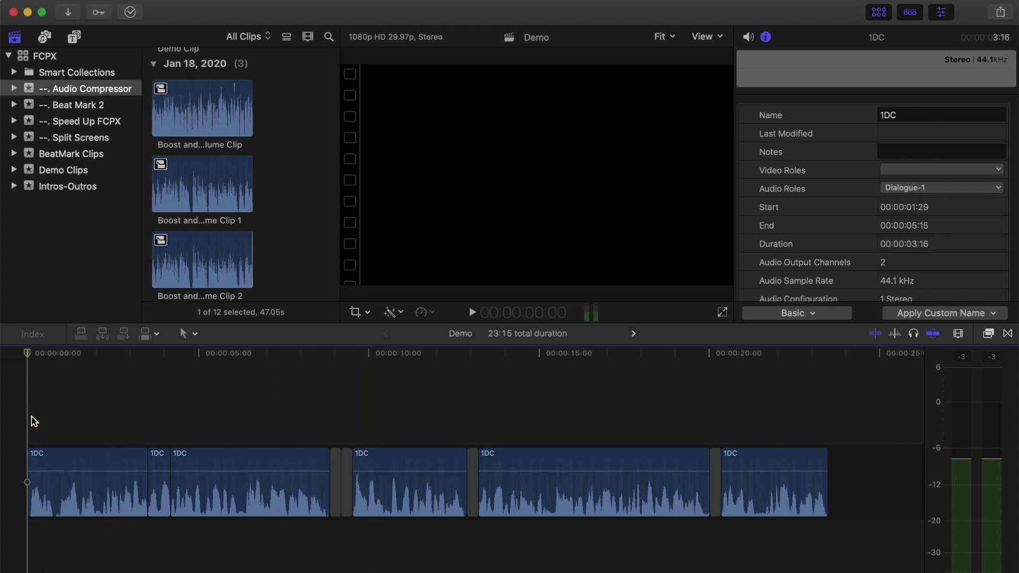
{"action": "key", "text": "space"}
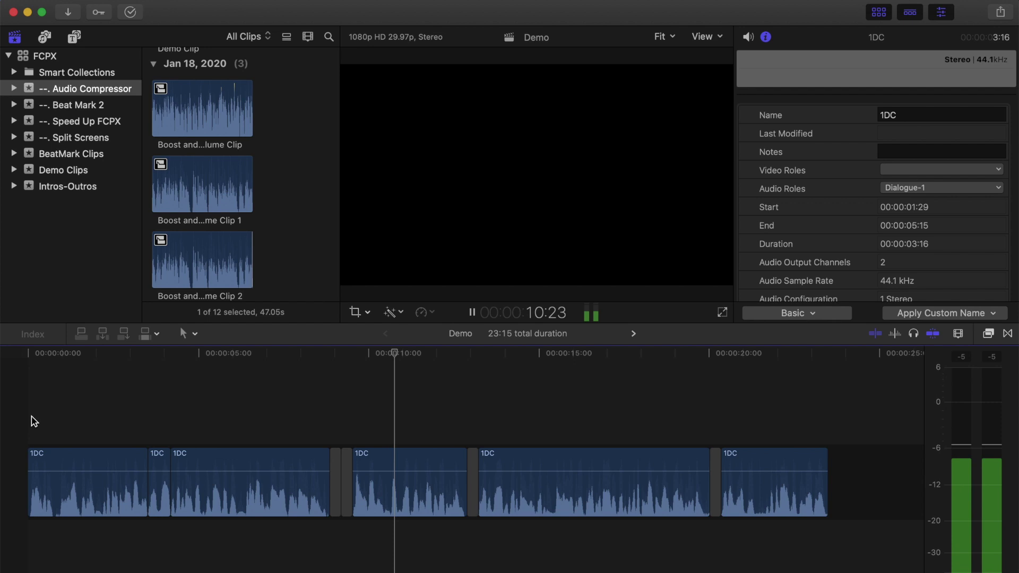
{"action": "key", "text": "space"}
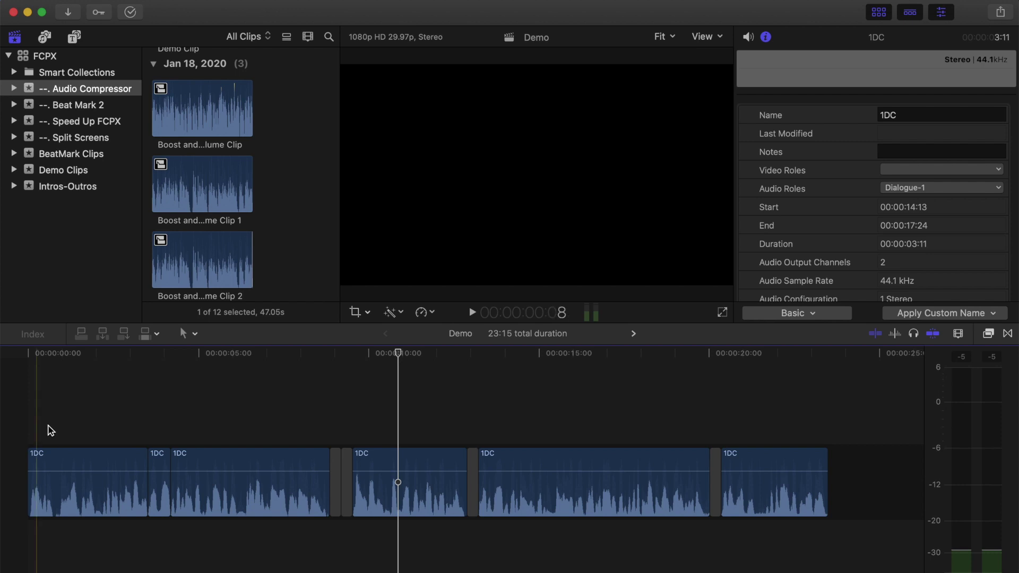
- Select the 1DC clips from first to last and combine them into compound clip Demo Clip 1
{"action": "left_click", "coordinate": [83, 462]}
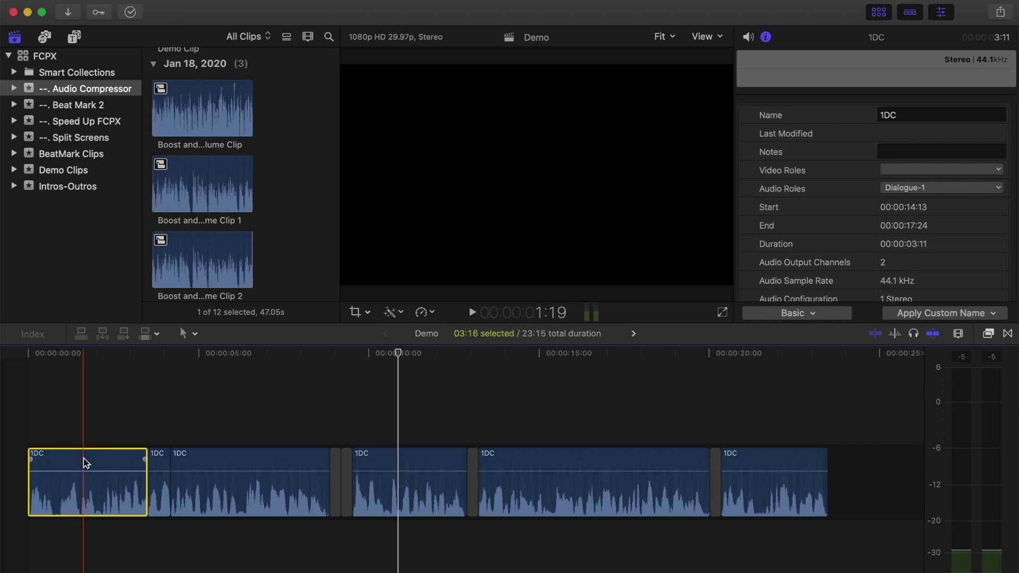
{"action": "left_click", "coordinate": [767, 463], "text": "shift"}
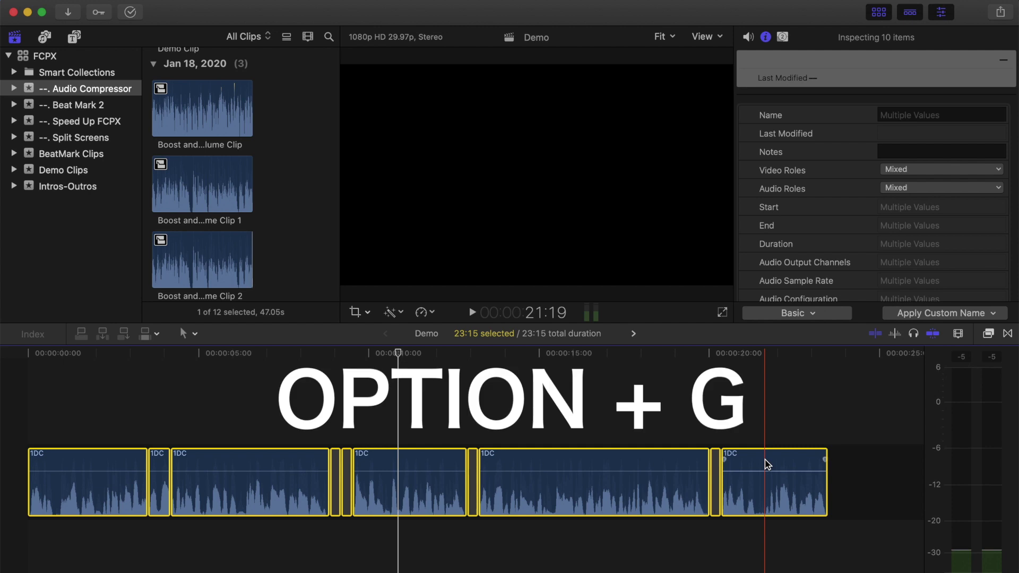
{"action": "key", "text": "alt+g"}
{"action": "key", "text": "Return"}
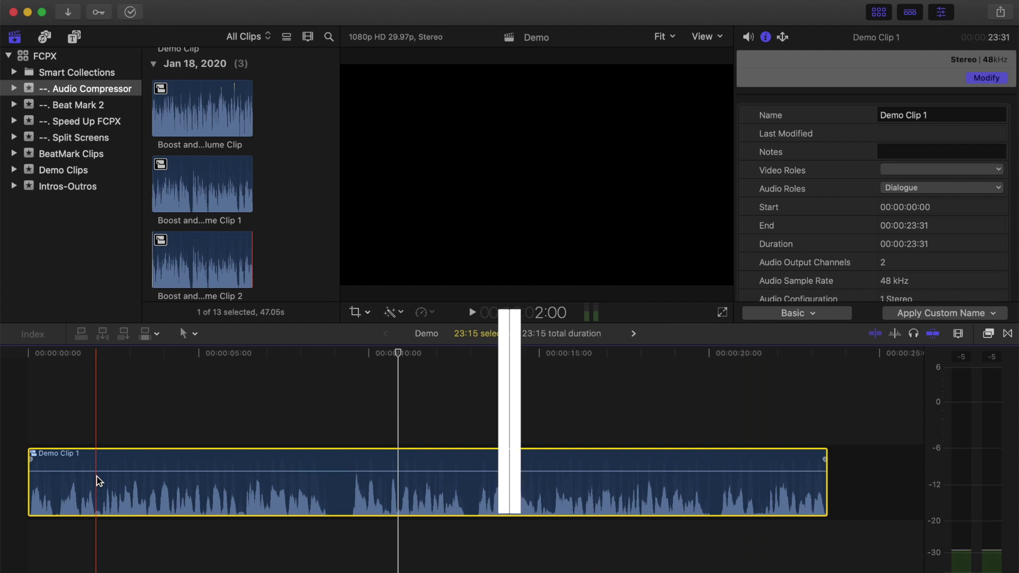
{"action": "left_click", "coordinate": [104, 422]}
{"action": "mouse_move", "coordinate": [103, 471]}
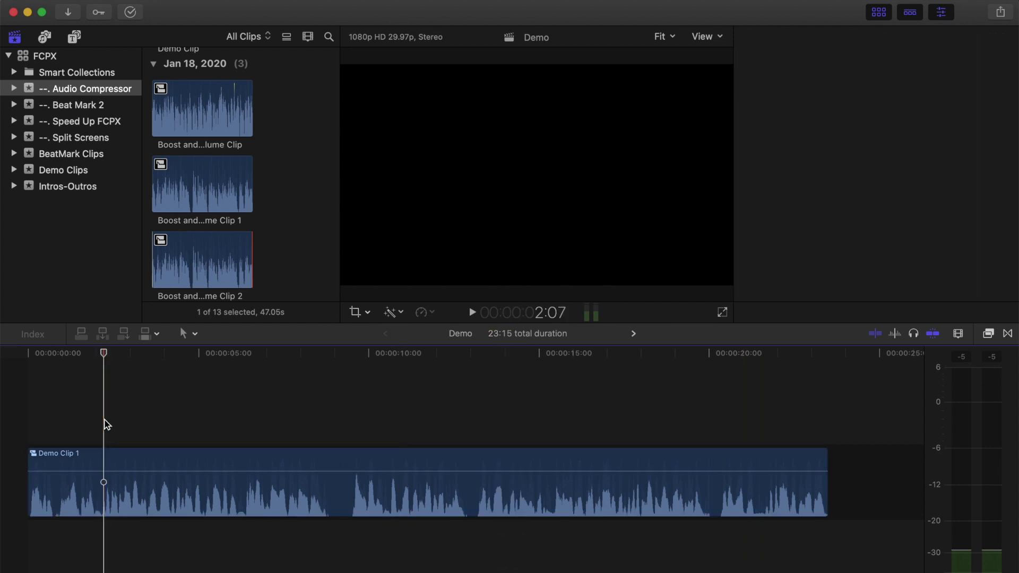
{"action": "left_click_drag", "start_coordinate": [157, 469], "coordinate": [157, 458]}
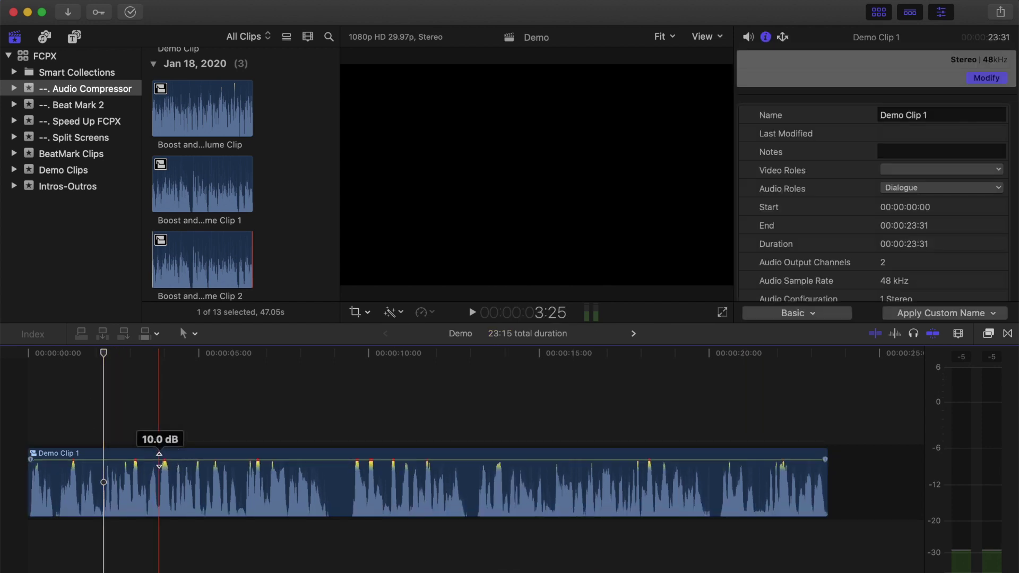
{"action": "key", "text": "space"}
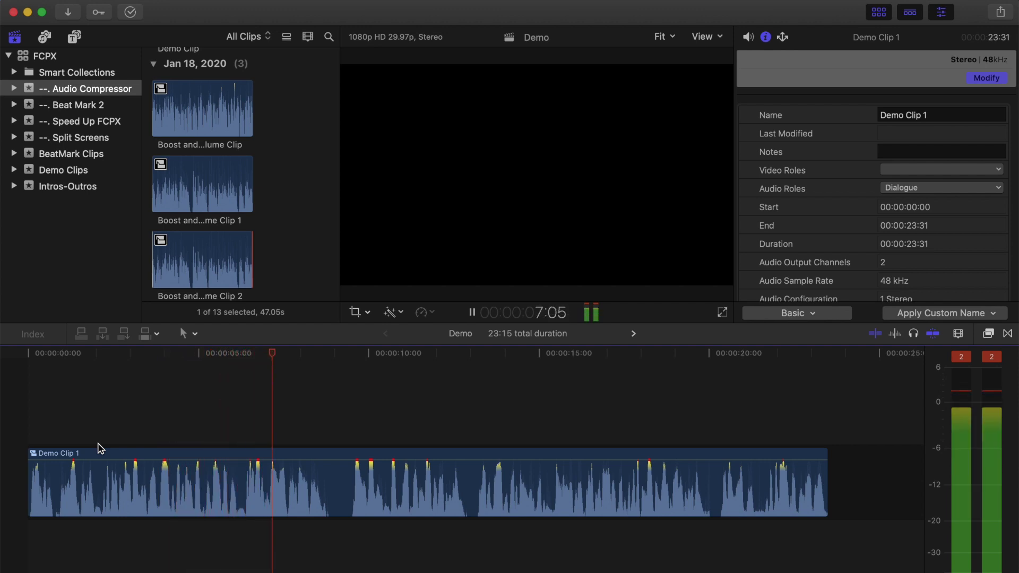
{"action": "key", "text": "space"}
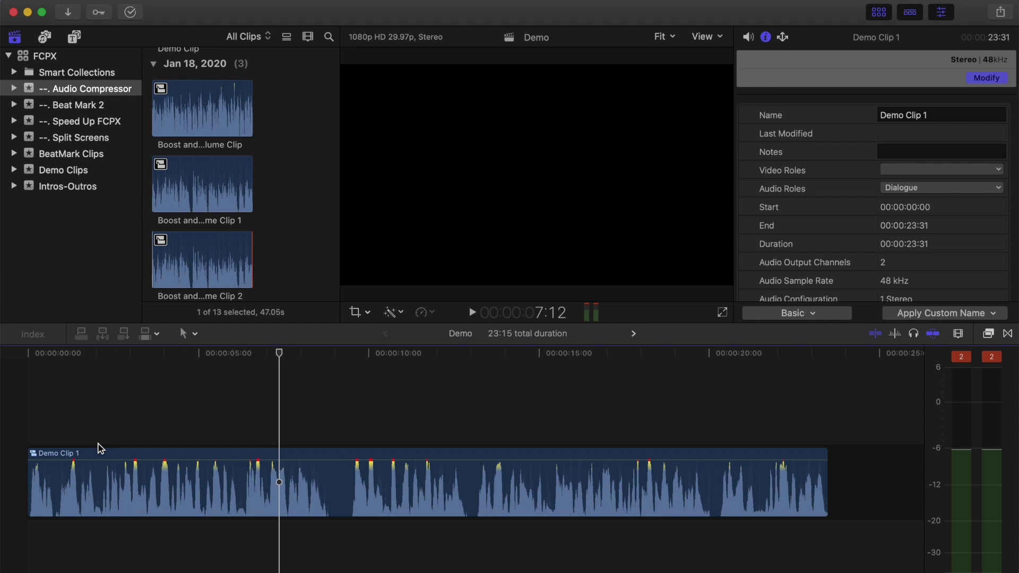
{"action": "key", "text": "super+z"}
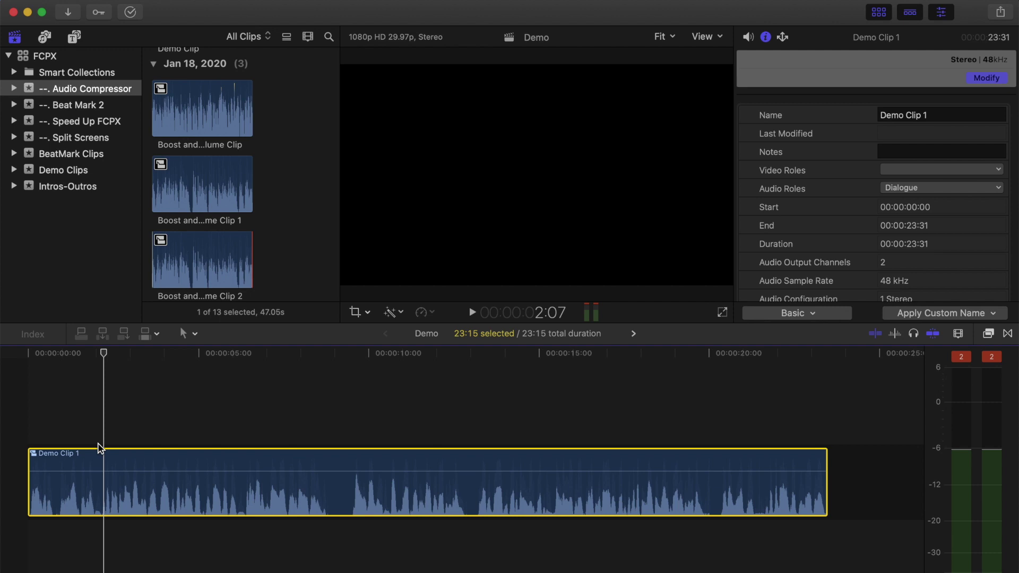
- Apply the Compressor from the Levels audio effects to Demo Clip 1 and play part of it
{"action": "left_click", "coordinate": [102, 434]}
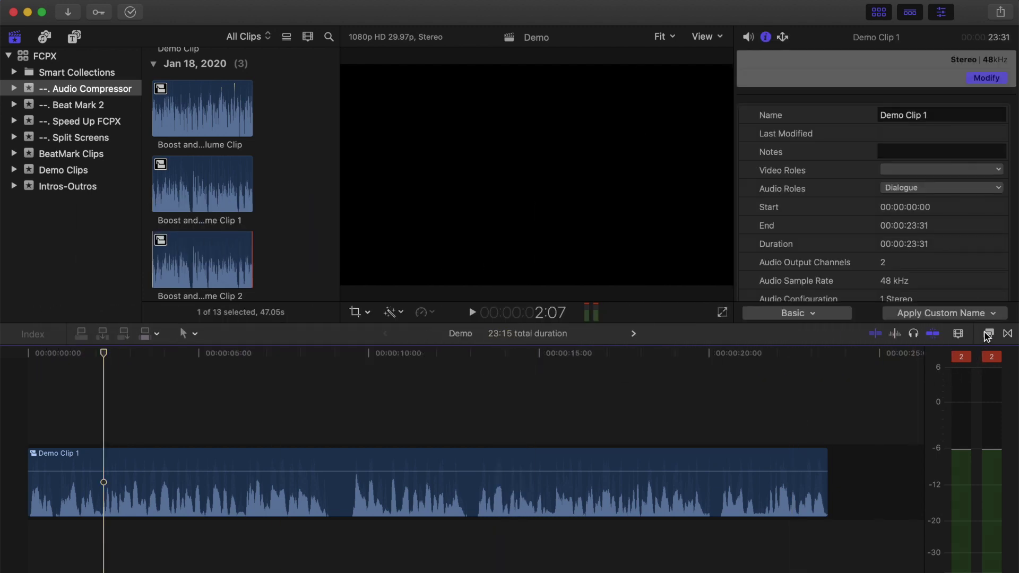
{"action": "left_click", "coordinate": [988, 333]}
{"action": "scroll", "coordinate": [704, 453], "scroll_direction": "down", "scroll_amount": 5}
{"action": "scroll", "coordinate": [703, 453], "scroll_direction": "down", "scroll_amount": 5}
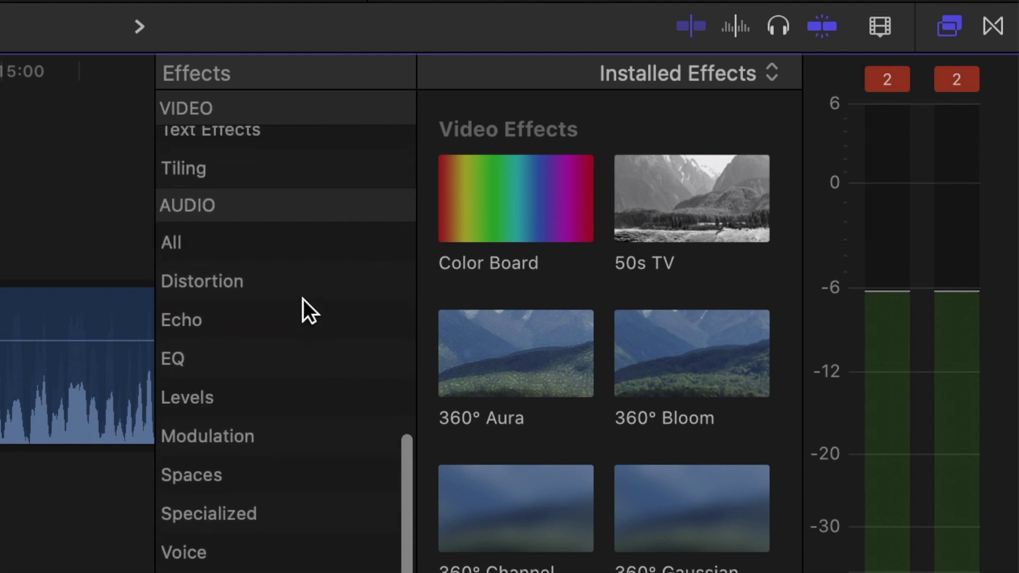
{"action": "scroll", "coordinate": [302, 299], "scroll_direction": "up", "scroll_amount": 1}
{"action": "left_click", "coordinate": [279, 419]}
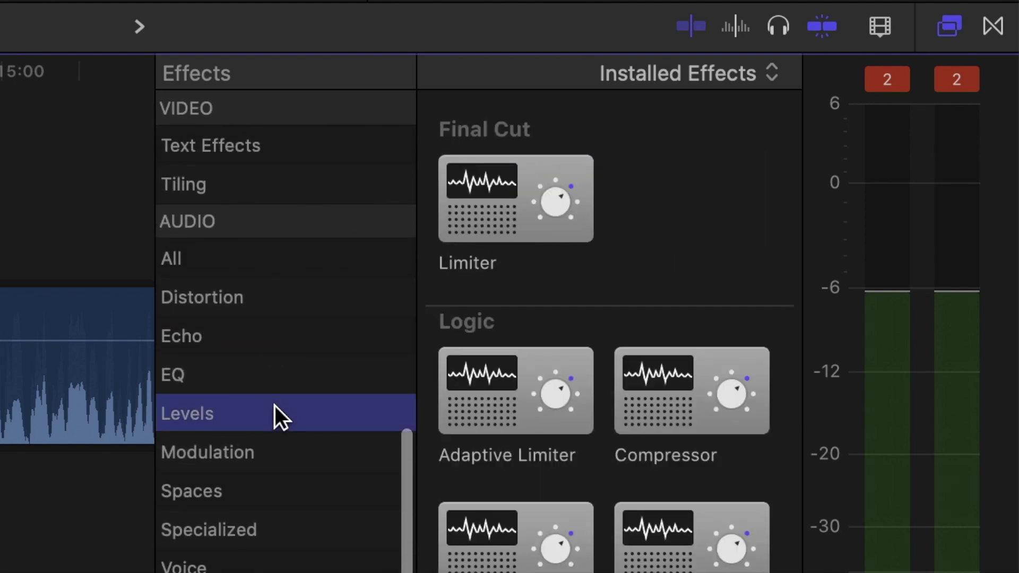
{"action": "left_click", "coordinate": [674, 408]}
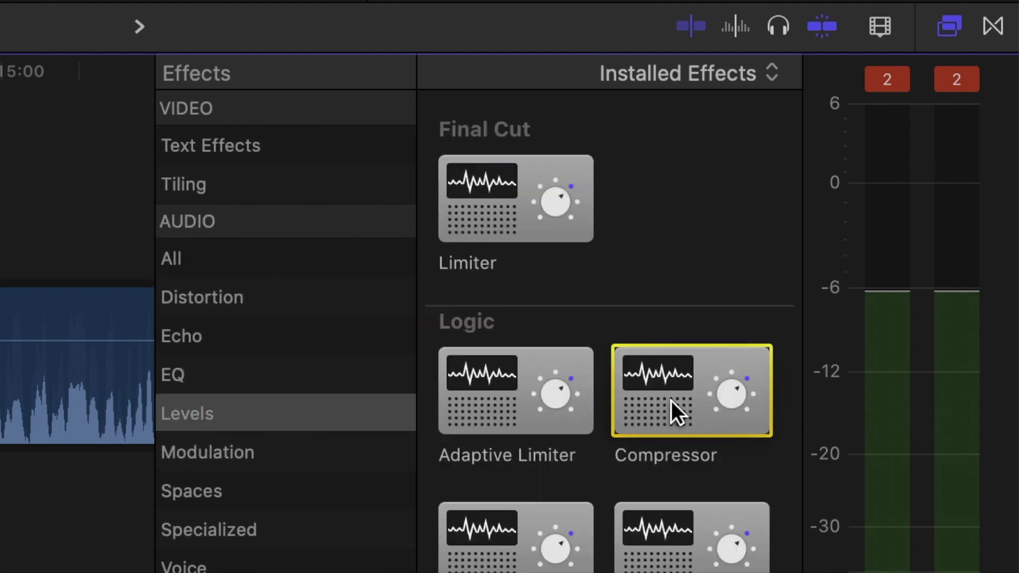
{"action": "left_click_drag", "start_coordinate": [866, 496], "coordinate": [406, 489]}
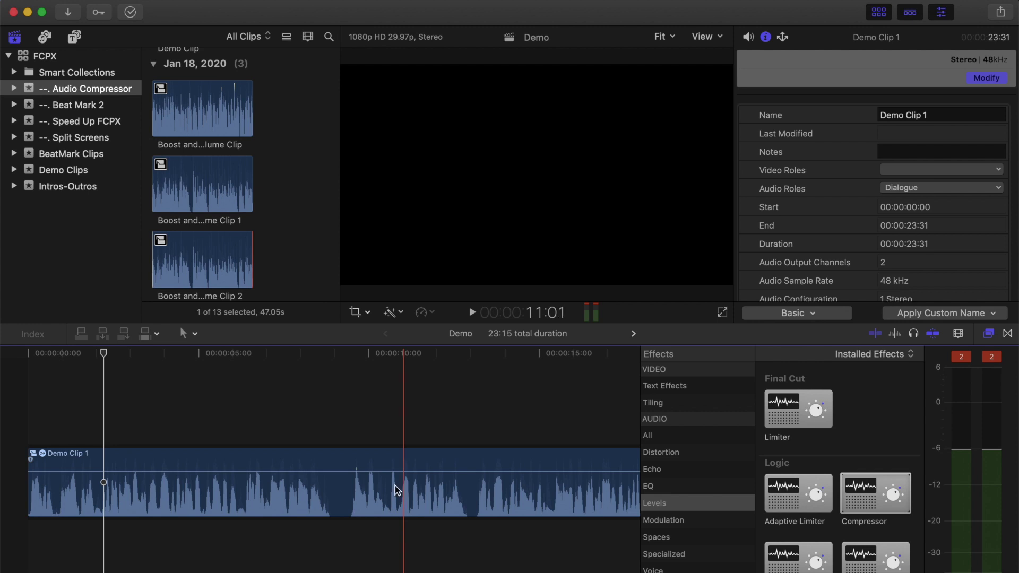
{"action": "key", "text": "space"}
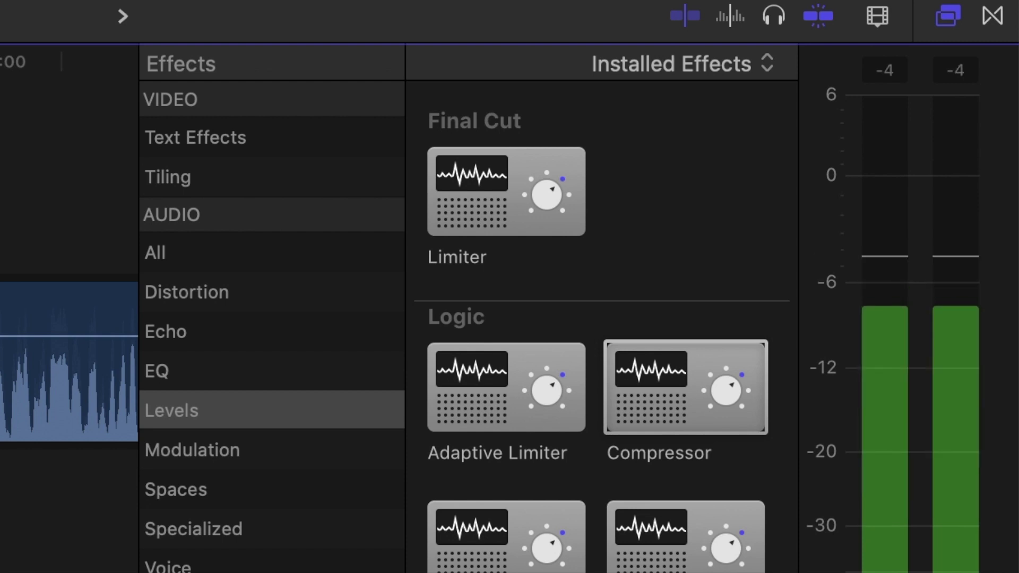
{"action": "key", "text": "space"}
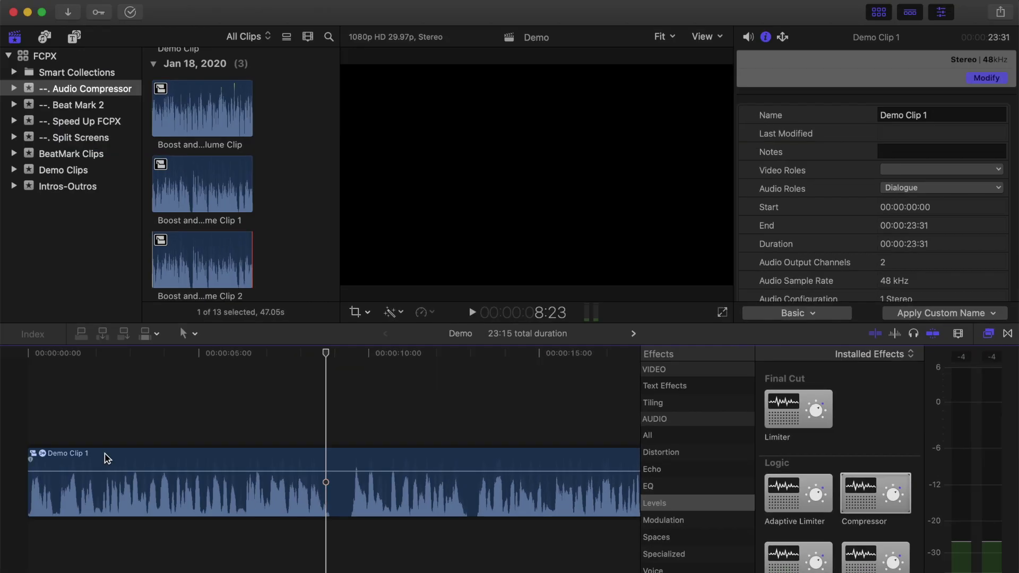
- Open Demo Clip 1's Compressor controls from the audio Inspector and switch Auto Gain off
{"action": "left_click", "coordinate": [988, 335]}
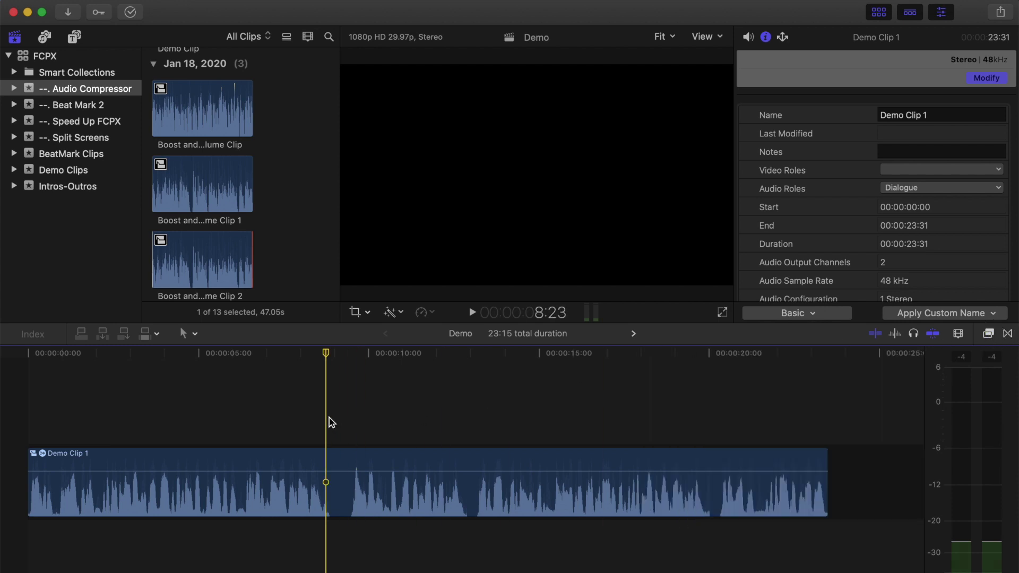
{"action": "left_click", "coordinate": [329, 467]}
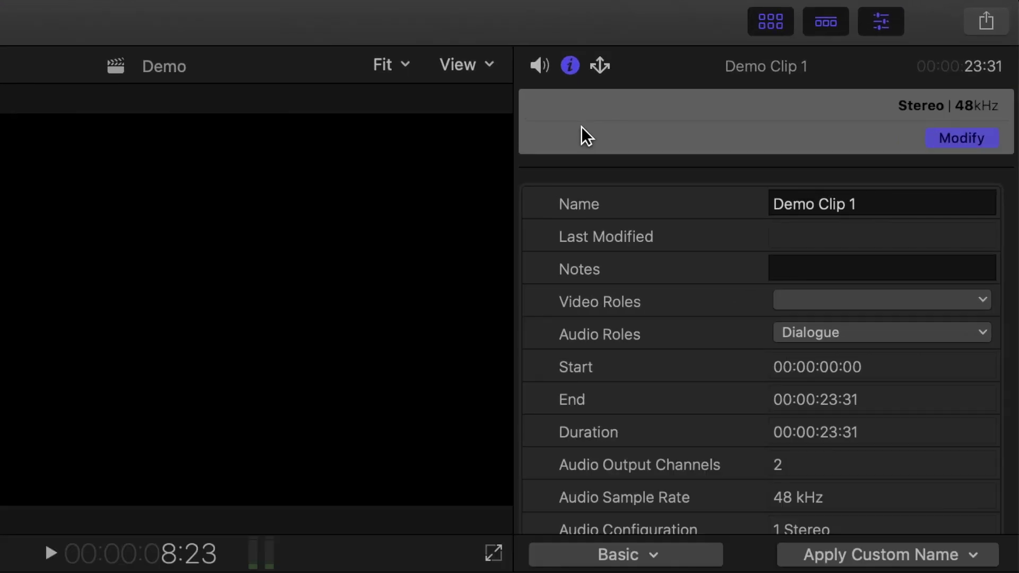
{"action": "left_click", "coordinate": [537, 66]}
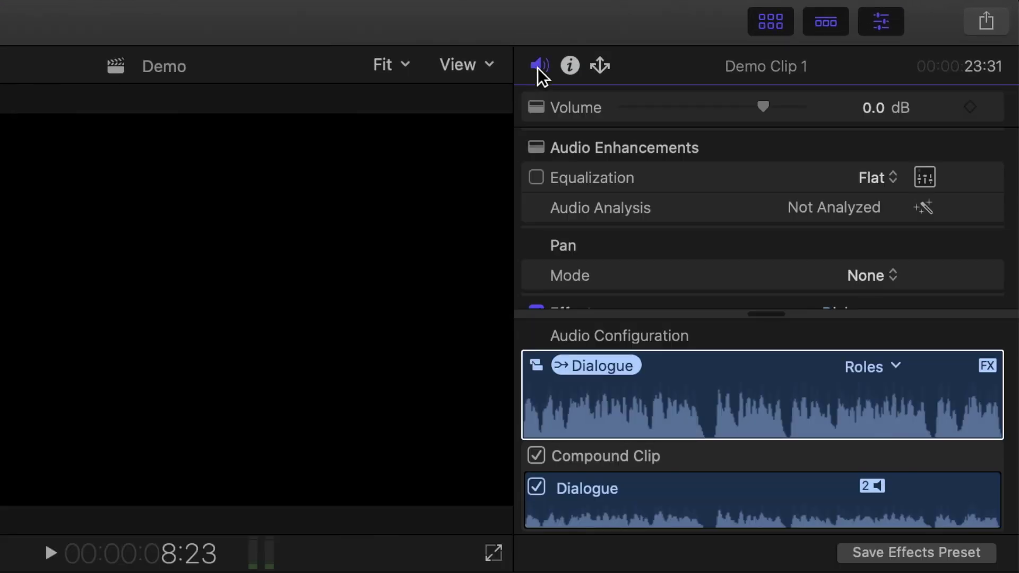
{"action": "scroll", "coordinate": [617, 192], "scroll_direction": "down", "scroll_amount": 5}
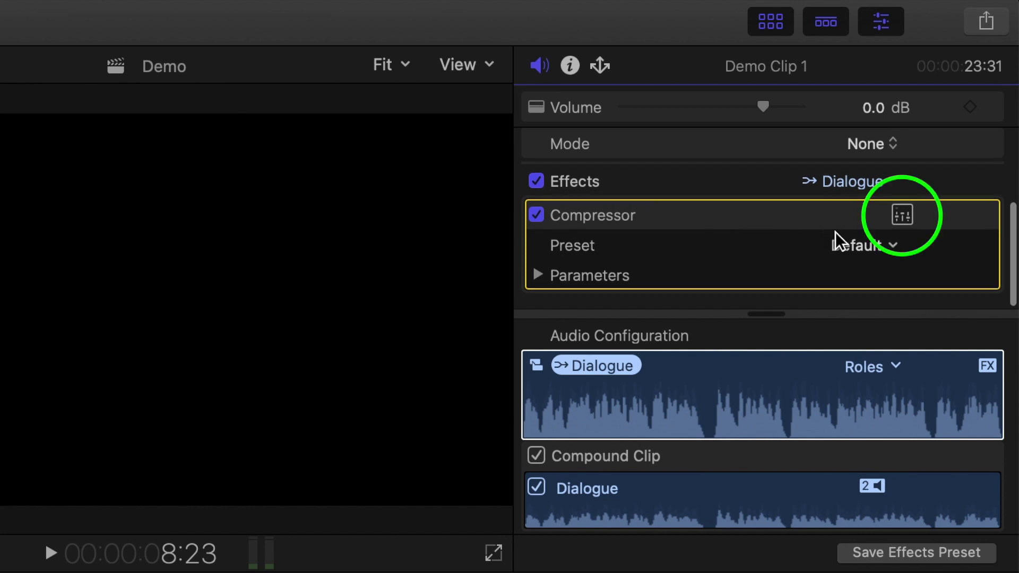
{"action": "left_click", "coordinate": [902, 215]}
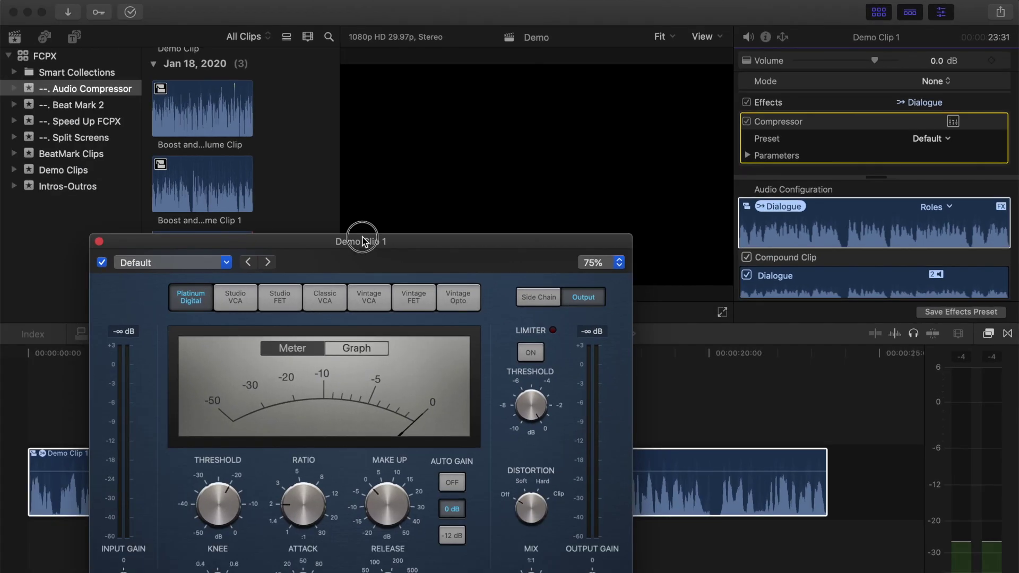
{"action": "left_click_drag", "start_coordinate": [364, 239], "coordinate": [362, 7]}
{"action": "left_click", "coordinate": [452, 249]}
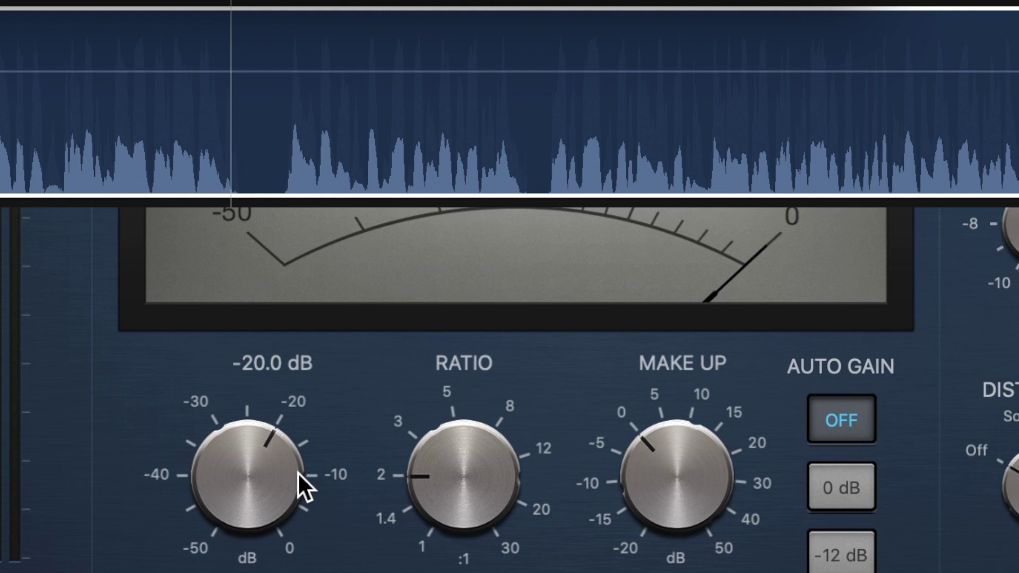
- Lower the Threshold knob, then enter an exact Compressor threshold of -18 dB
{"action": "left_click_drag", "start_coordinate": [267, 477], "coordinate": [260, 492]}
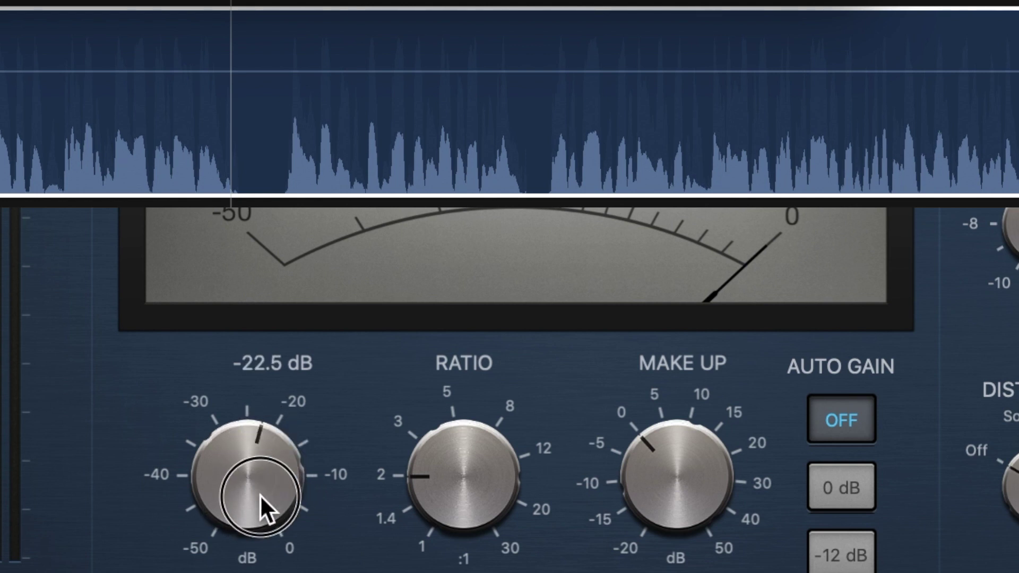
{"action": "double_click", "coordinate": [260, 364]}
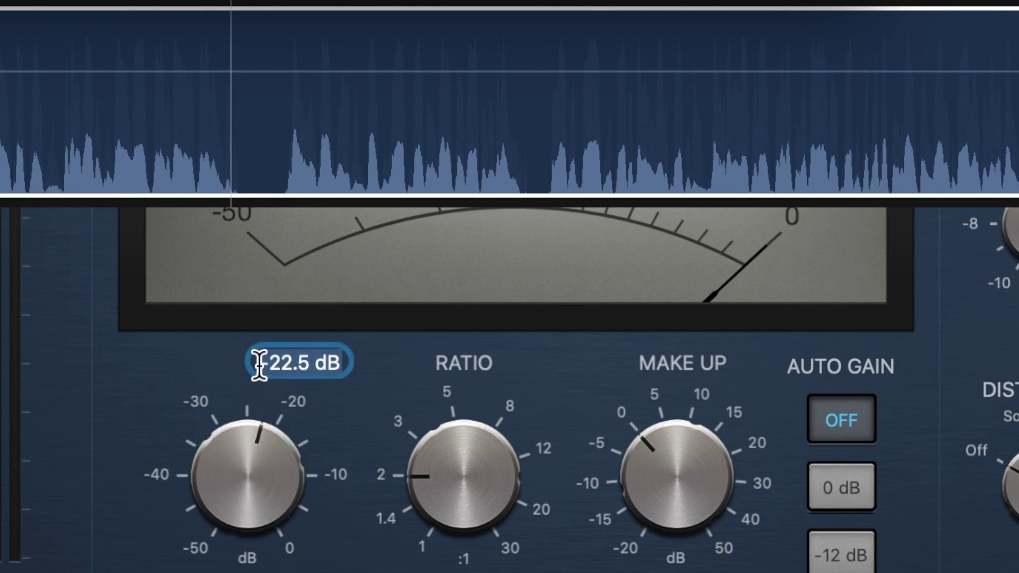
{"action": "type", "text": "-18"}
{"action": "key", "text": "Return"}
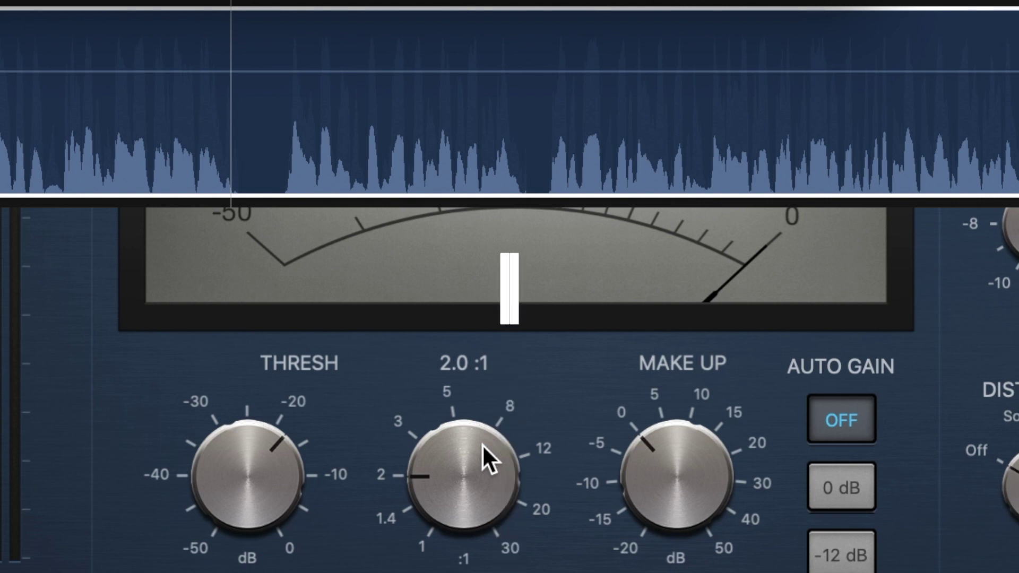
- Turn the Ratio knob up to 2.5:1
{"action": "mouse_move", "coordinate": [482, 444]}
{"action": "left_mouse_down"}
{"action": "mouse_move", "coordinate": [496, 381]}
{"action": "mouse_move", "coordinate": [491, 446]}
{"action": "mouse_move", "coordinate": [492, 434]}
{"action": "mouse_move", "coordinate": [471, 472]}
{"action": "mouse_move", "coordinate": [473, 445]}
{"action": "left_mouse_up"}
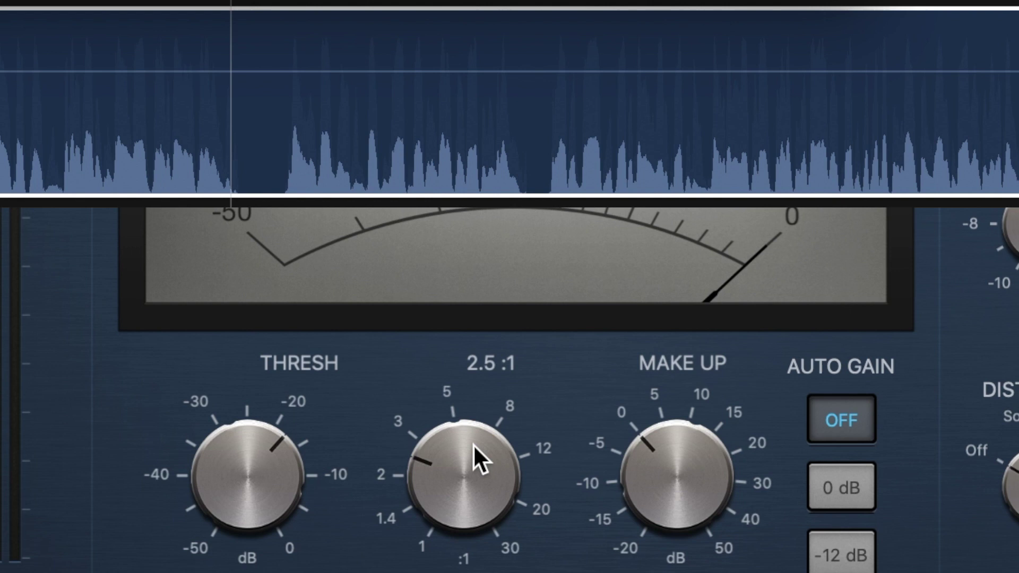
{"action": "mouse_move", "coordinate": [676, 476]}
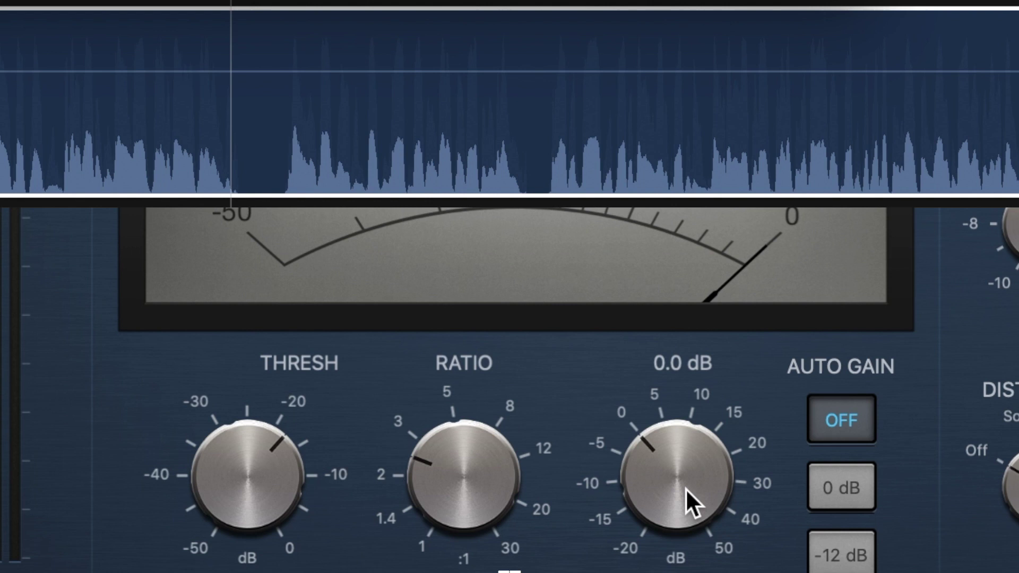
- Try the Make Up knob, set Auto Gain to 0 dB, and play Demo Clip 1
{"action": "mouse_move", "coordinate": [686, 488]}
{"action": "left_mouse_down"}
{"action": "mouse_move", "coordinate": [685, 460]}
{"action": "mouse_move", "coordinate": [680, 486]}
{"action": "left_mouse_up"}
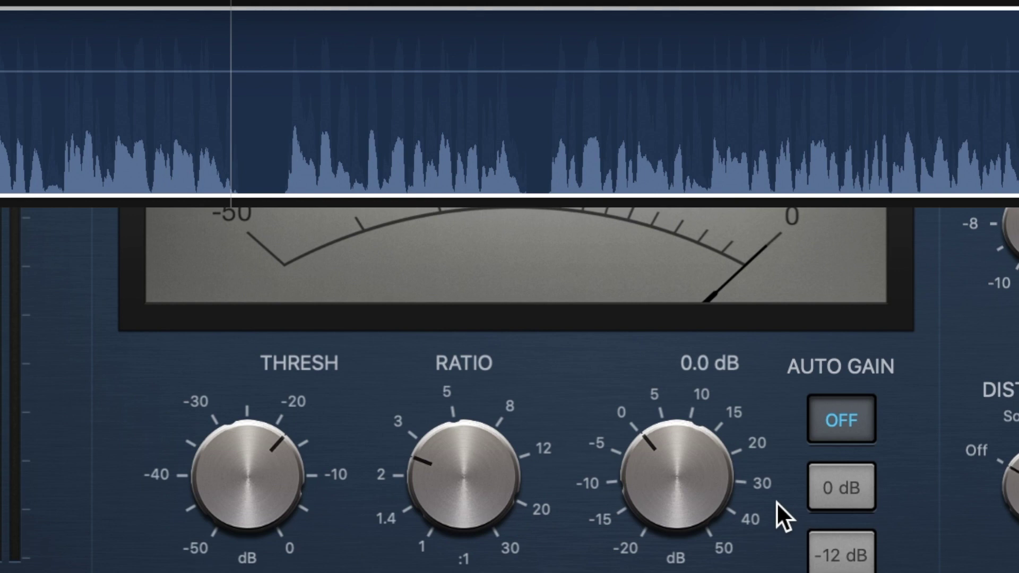
{"action": "left_click", "coordinate": [839, 494]}
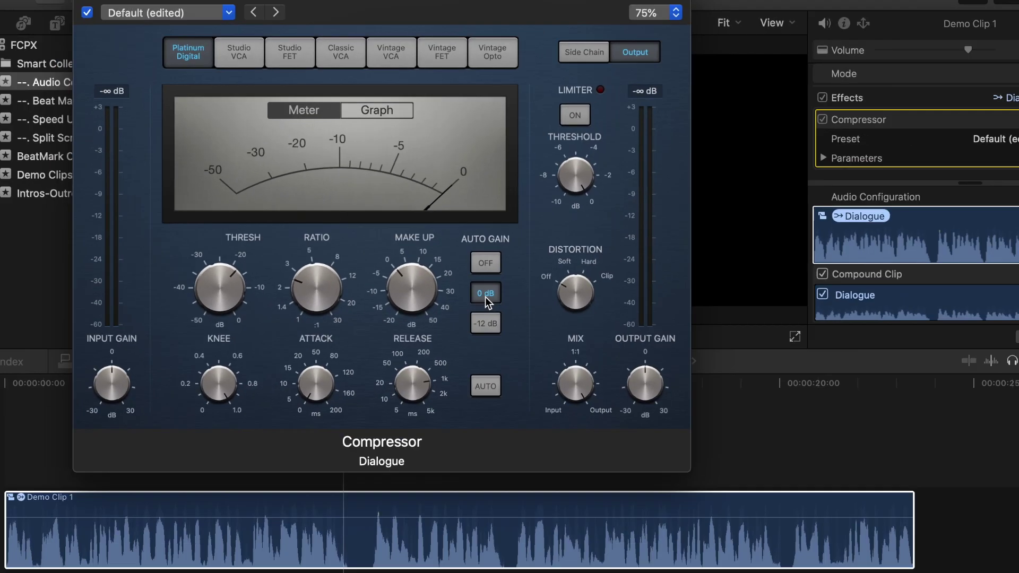
{"action": "left_click", "coordinate": [183, 467]}
{"action": "key", "text": "space"}
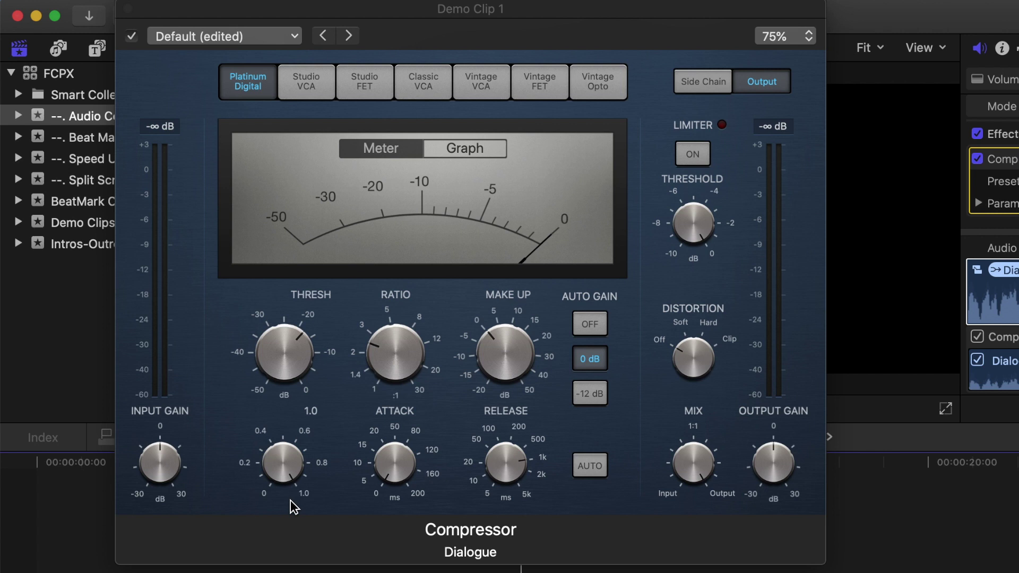
- Try a hard 0.0 knee, show the transfer Graph, then return Knee to 1.0
{"action": "left_click_drag", "start_coordinate": [284, 449], "coordinate": [283, 480]}
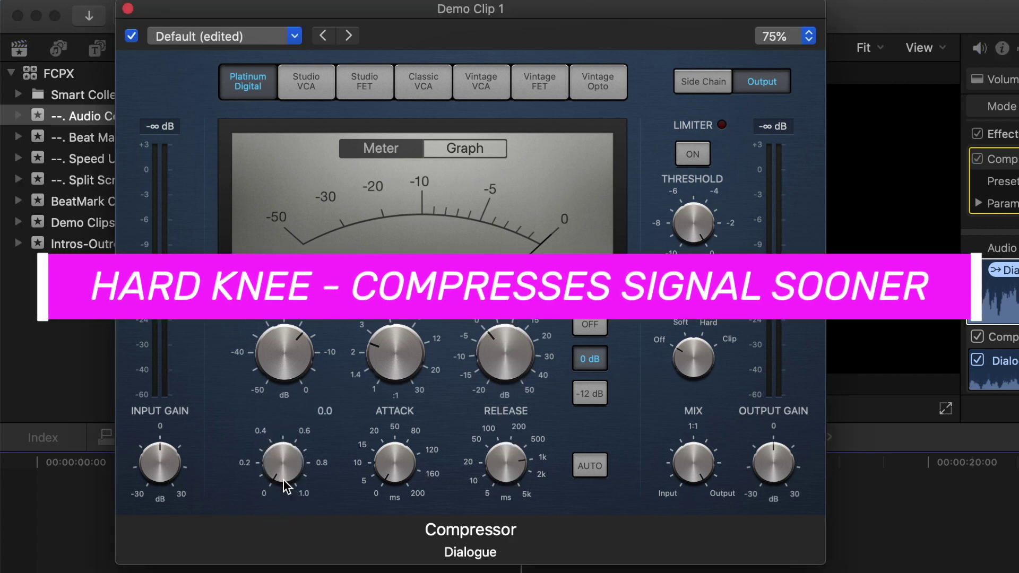
{"action": "left_click", "coordinate": [457, 151]}
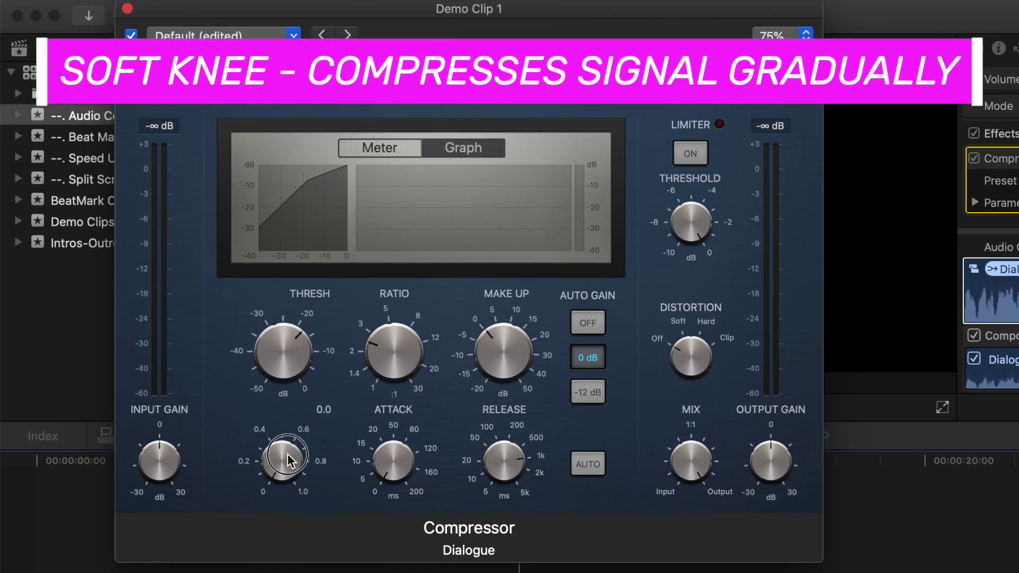
{"action": "left_click_drag", "start_coordinate": [288, 454], "coordinate": [300, 359]}
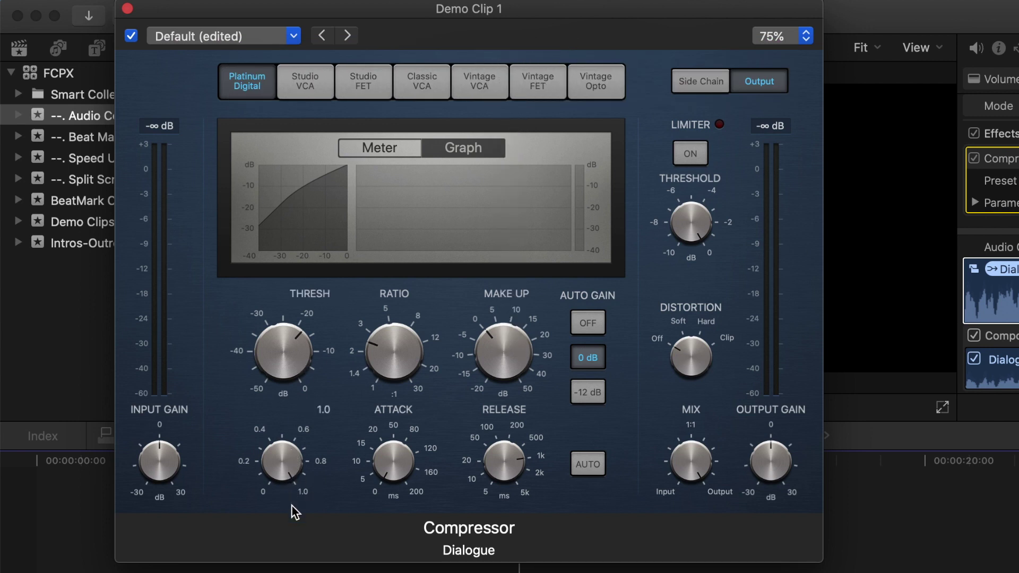
{"action": "mouse_move", "coordinate": [393, 460]}
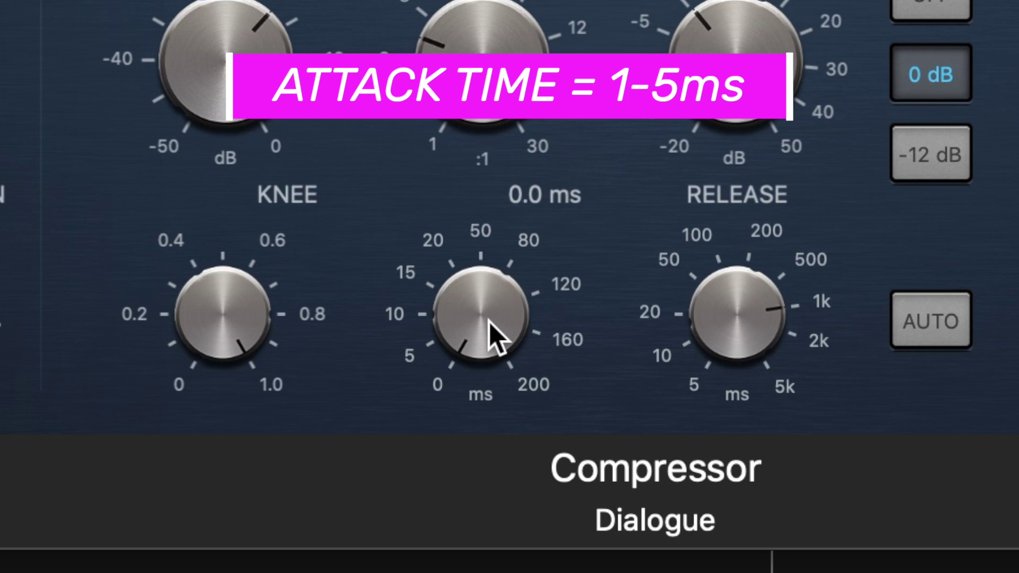
- Set attack to about 5 ms and lower release from 1000 ms to about 23 ms
{"action": "left_click_drag", "start_coordinate": [489, 323], "coordinate": [493, 288]}
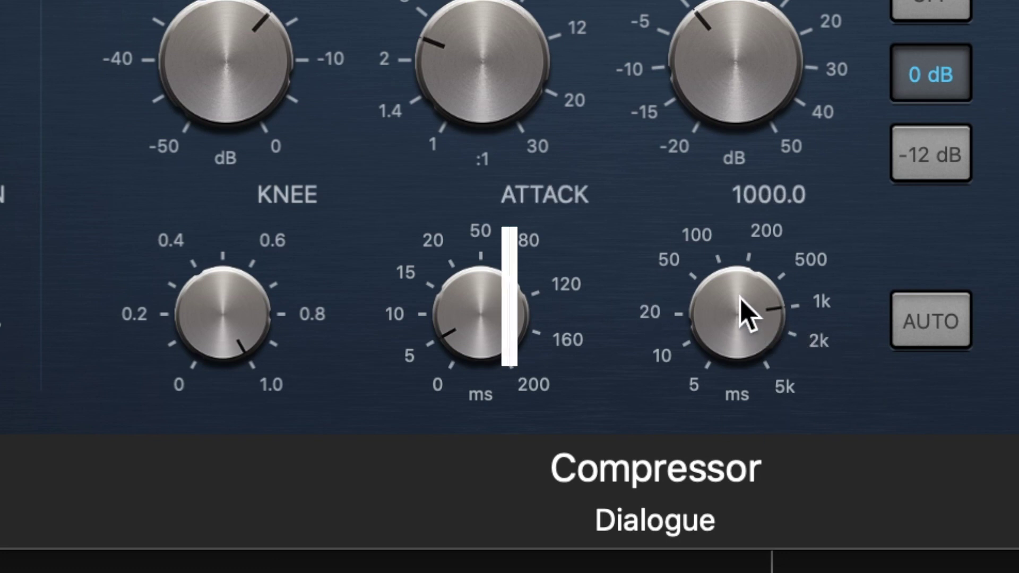
{"action": "mouse_move", "coordinate": [748, 313]}
{"action": "left_mouse_down"}
{"action": "mouse_move", "coordinate": [739, 507]}
{"action": "mouse_move", "coordinate": [739, 493]}
{"action": "left_mouse_up"}
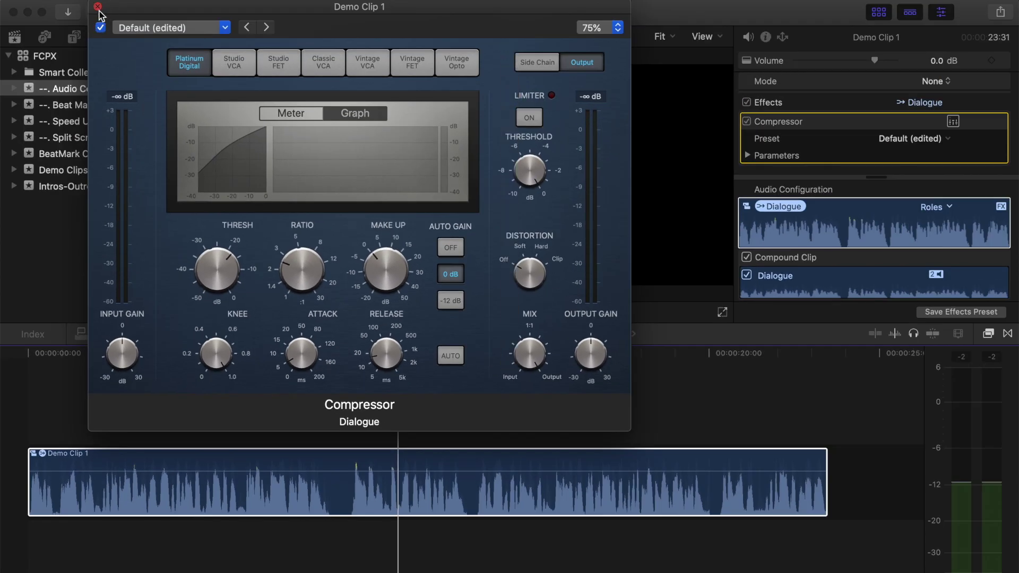
- Close the Compressor controls and play Demo Clip 1 from the start with the Compressor disabled
{"action": "left_click", "coordinate": [101, 11]}
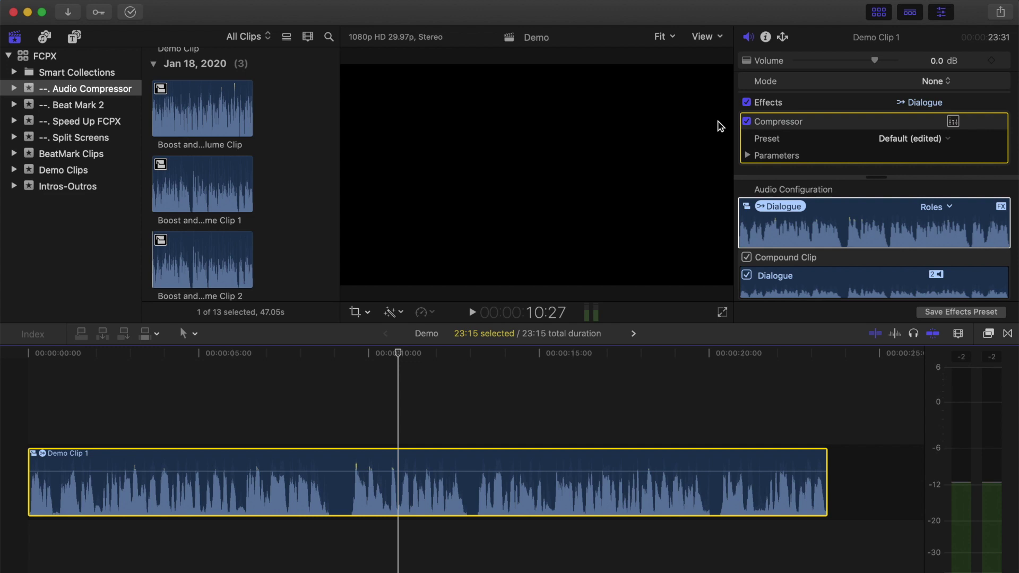
{"action": "left_click", "coordinate": [746, 121]}
{"action": "key", "text": "Home"}
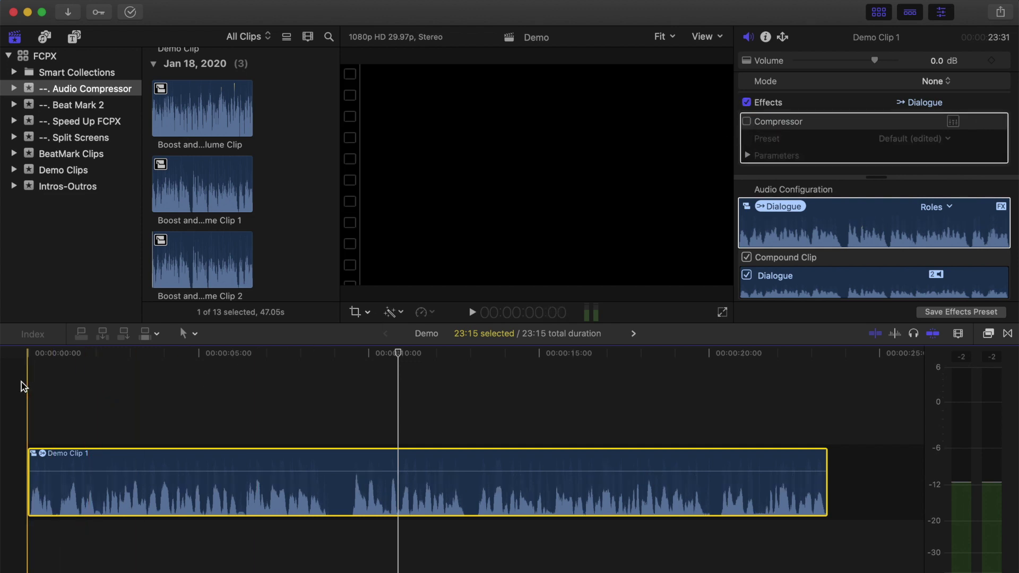
{"action": "key", "text": "space"}
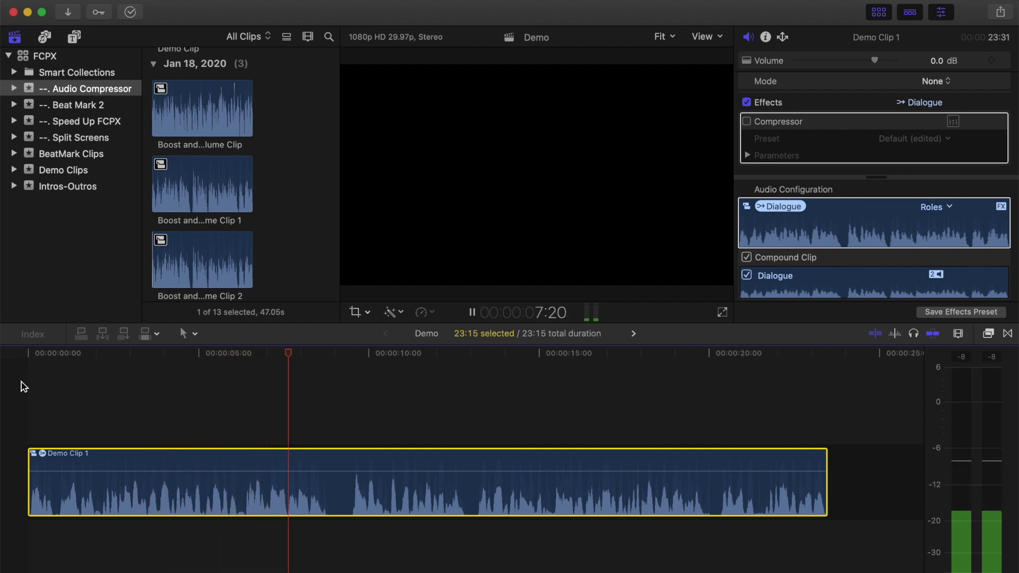
{"action": "key", "text": "space"}
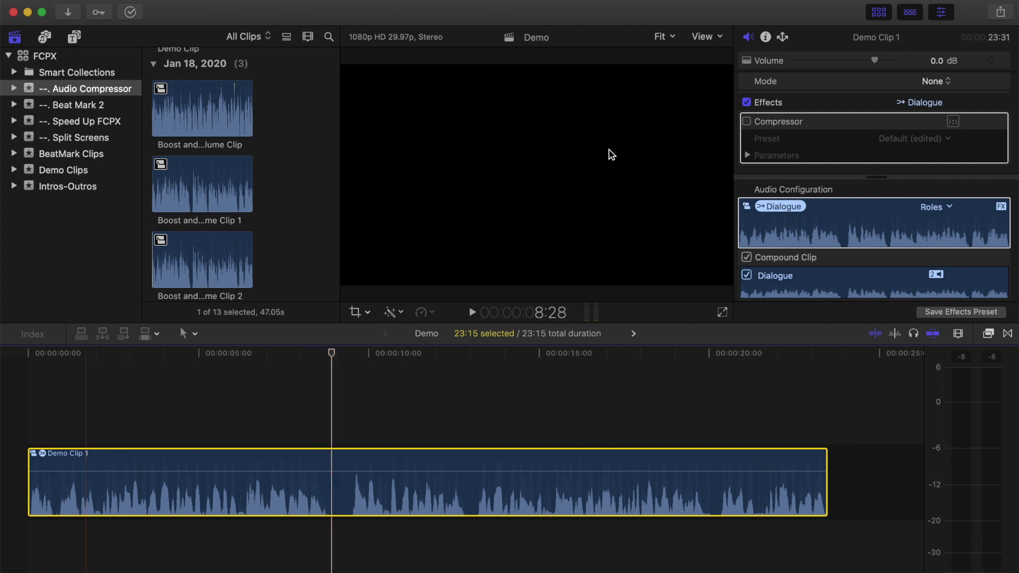
- Re-enable the Compressor and replay Demo Clip 1 from the start
{"action": "left_click", "coordinate": [746, 121]}
{"action": "key", "text": "Home"}
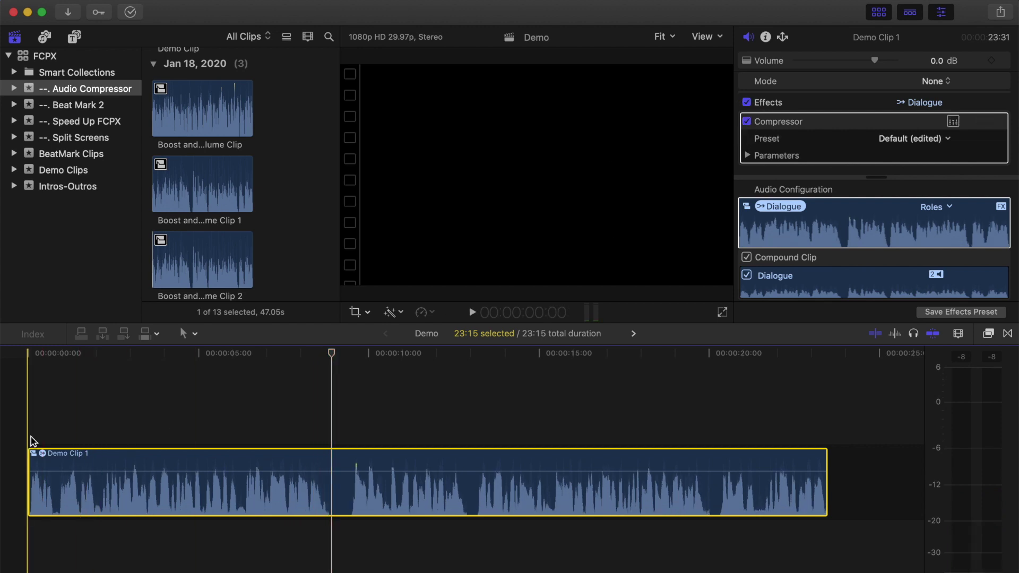
{"action": "key", "text": "space"}
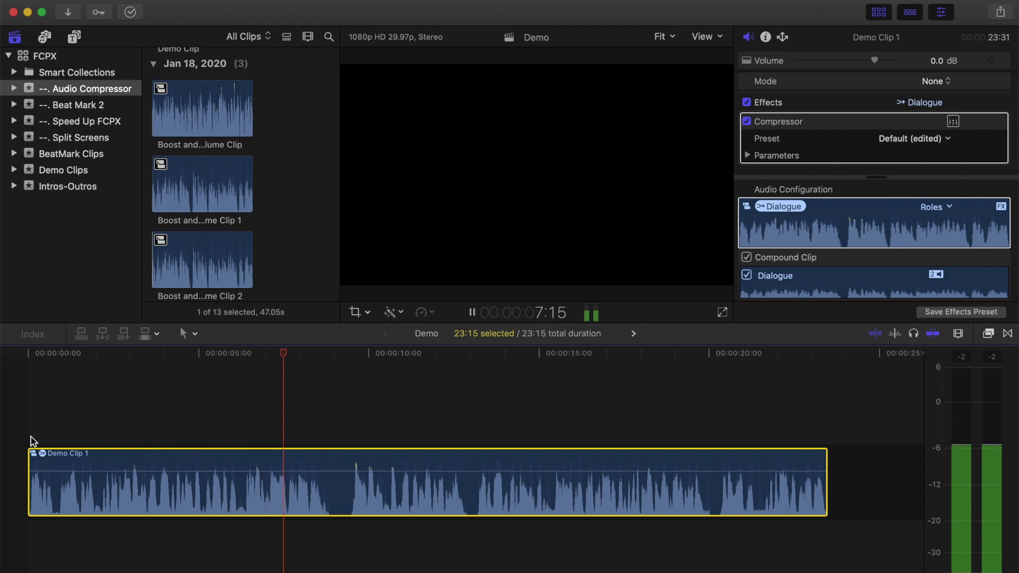
{"action": "key", "text": "space"}
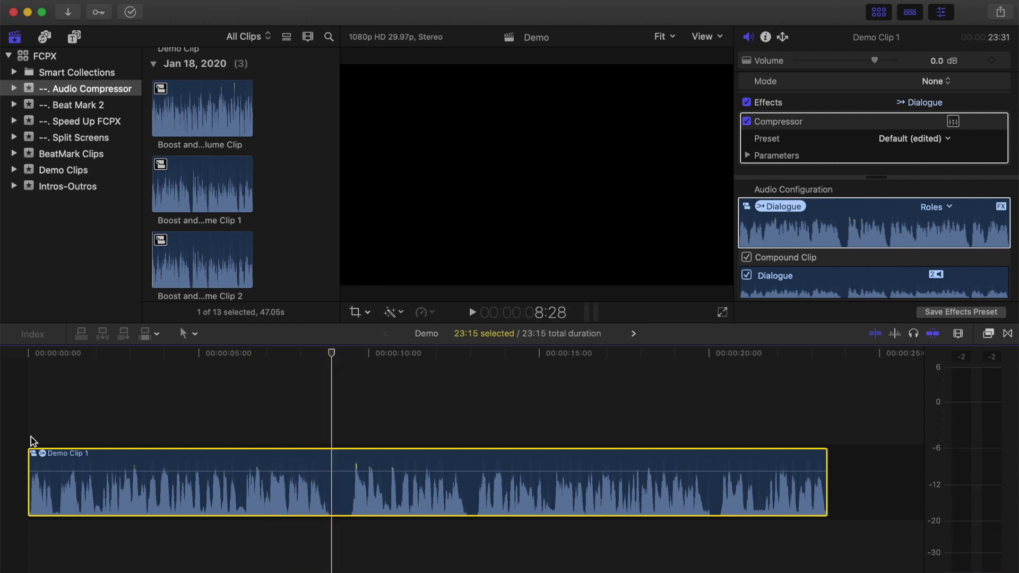